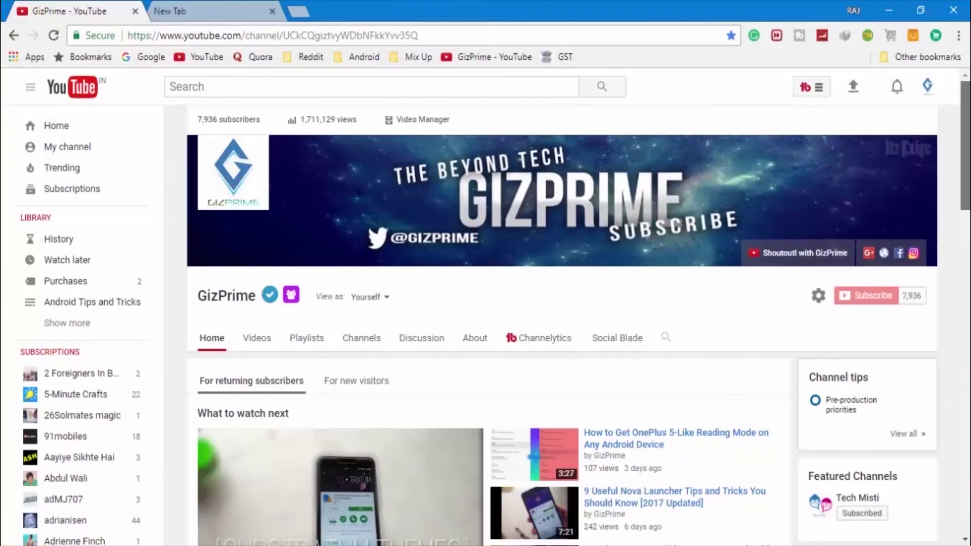
scroll(561, 319, down, 2)
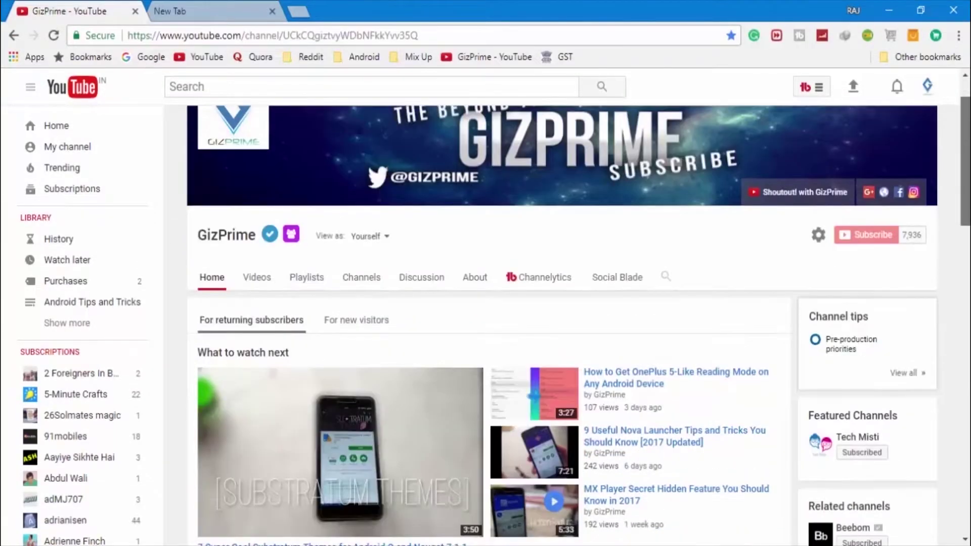
scroll(562, 326, down, 1)
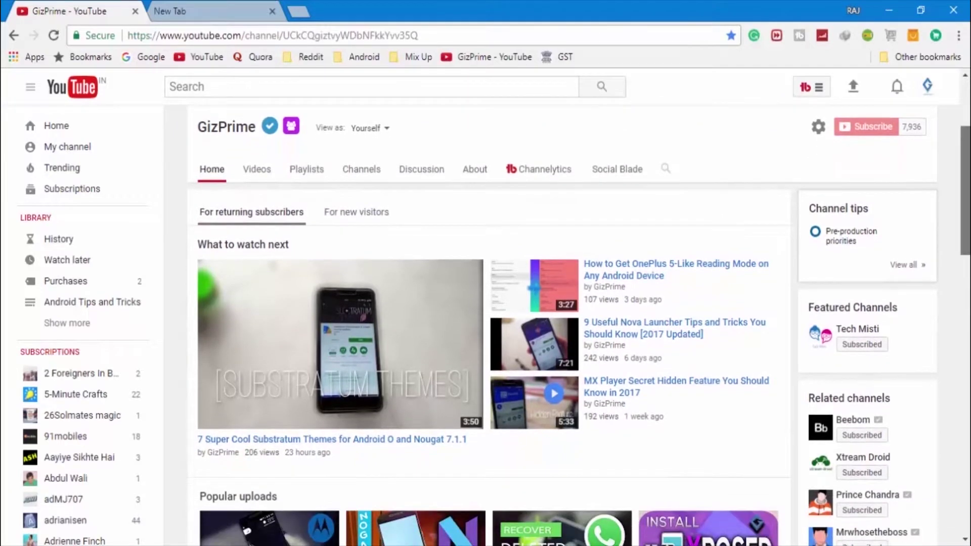
scroll(561, 326, down, 2)
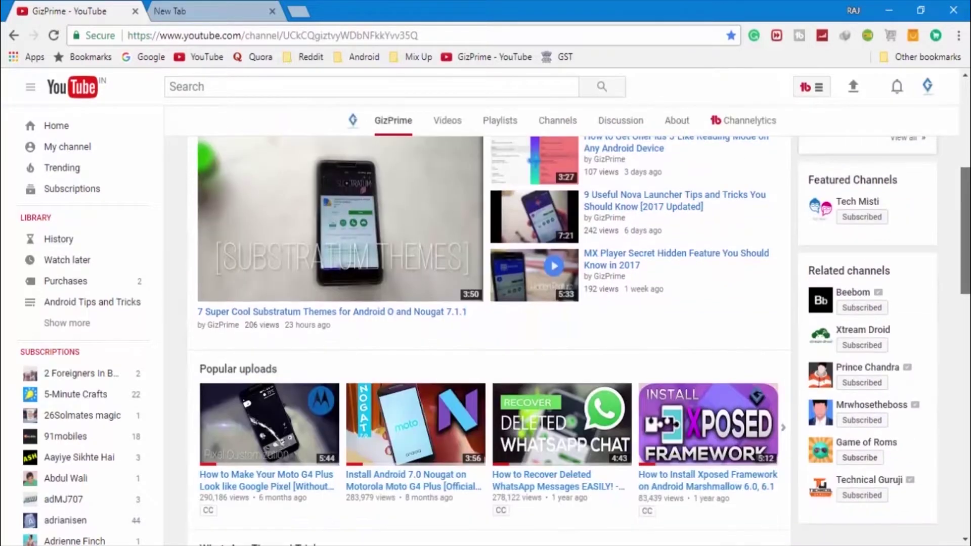
scroll(562, 326, down, 1)
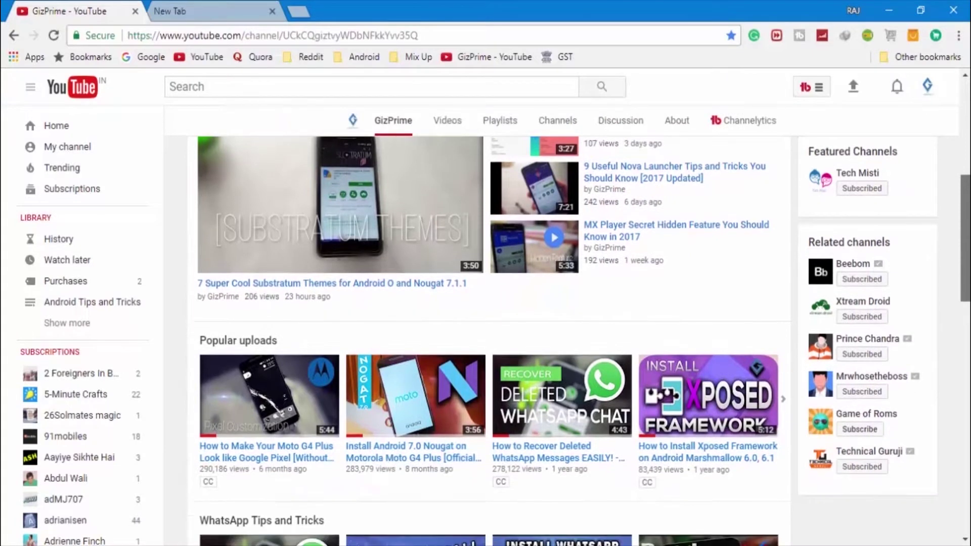
scroll(561, 326, down, 1)
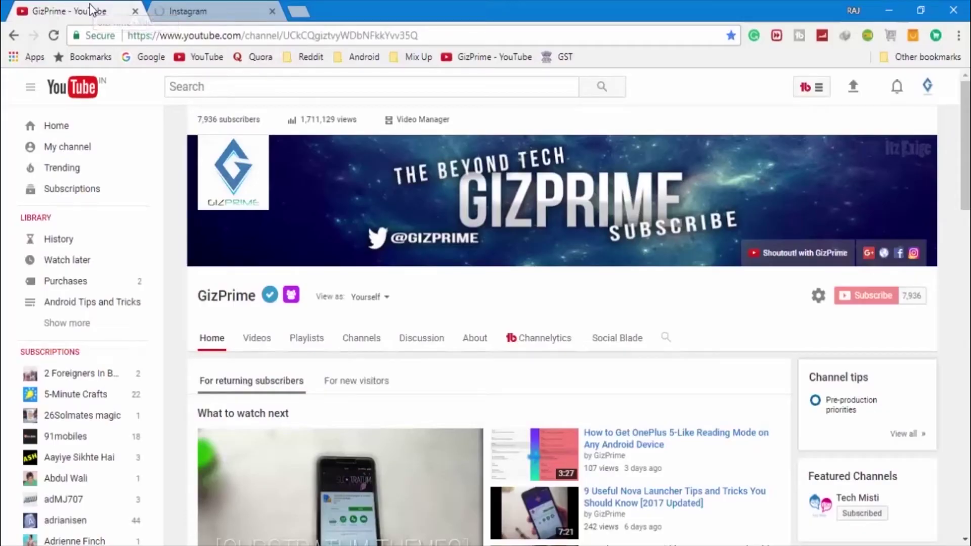
Step: Switch the browser to the Instagram home feed
click(202, 9)
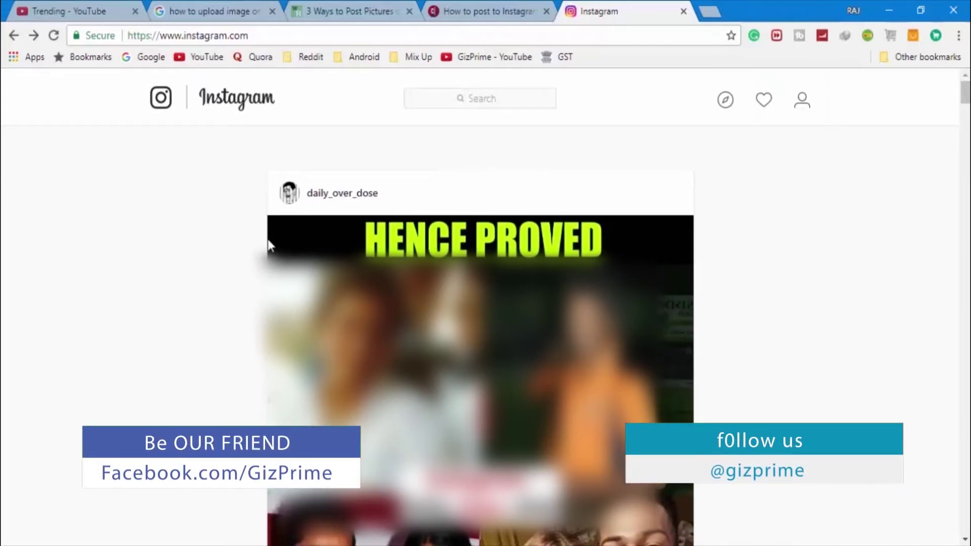
Step: Inspect the page and turn on the device toolbar so Instagram shows its mobile layout
right_click(725, 213)
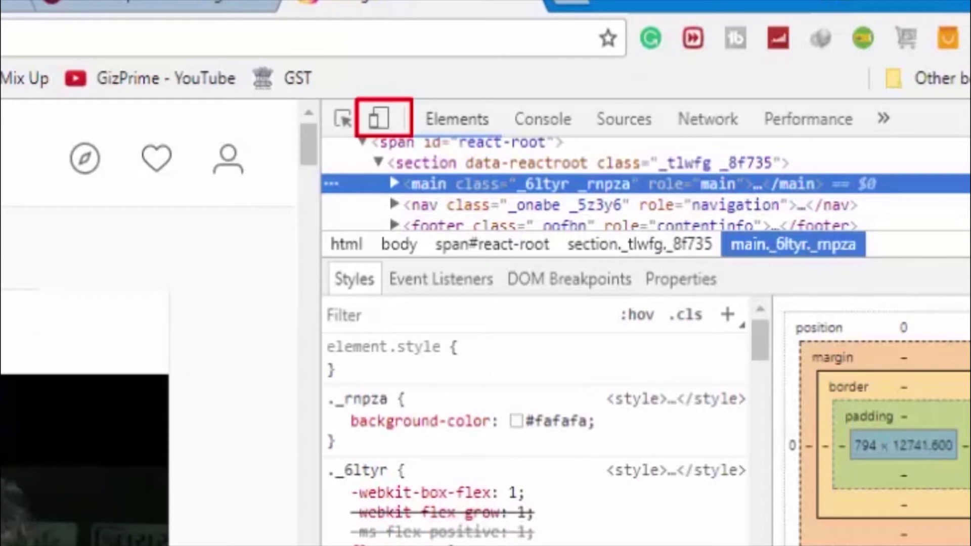
click(122, 204)
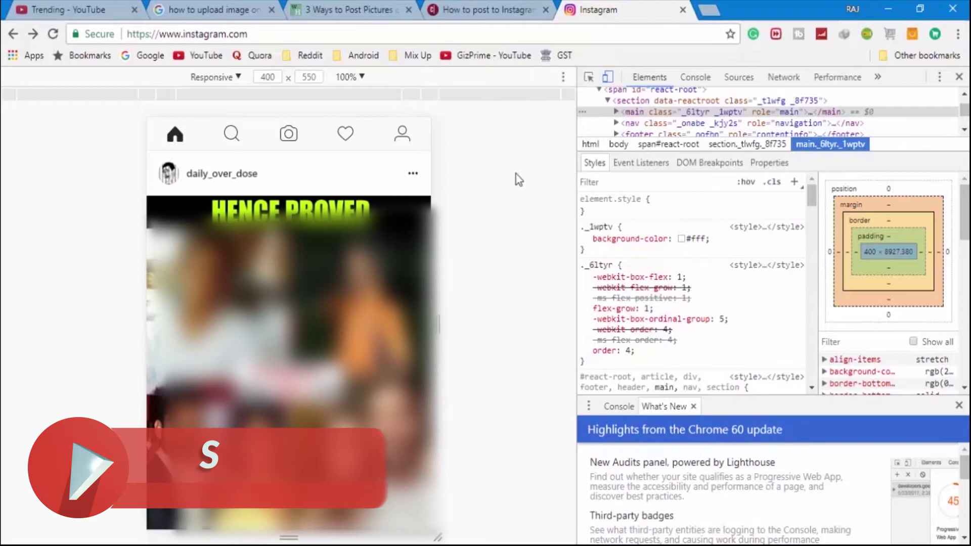
Step: Start a new post and pick the baby photo from E:\PicsArt\PicsArt on the PC
click(289, 134)
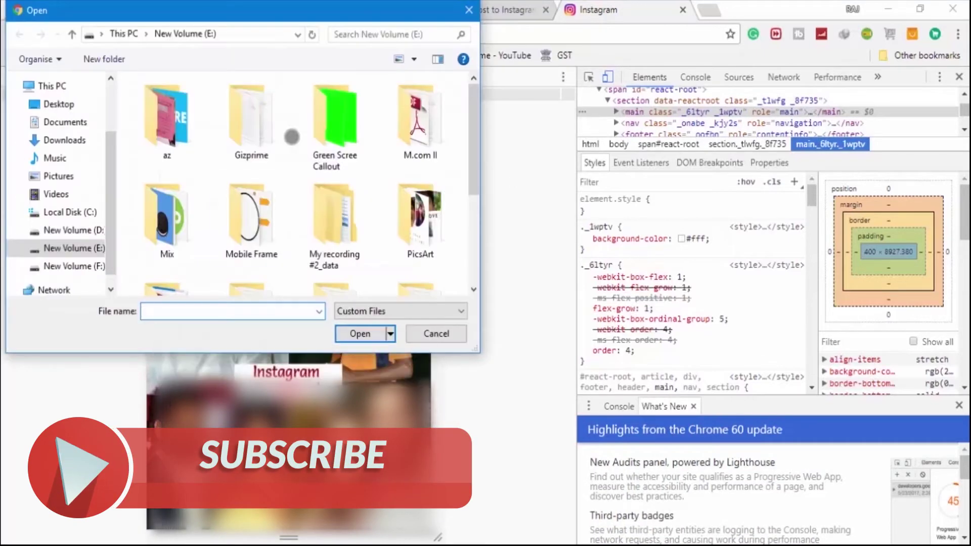
scroll(422, 196, down, 1)
double_click(423, 196)
scroll(356, 167, down, 1)
scroll(357, 167, up, 1)
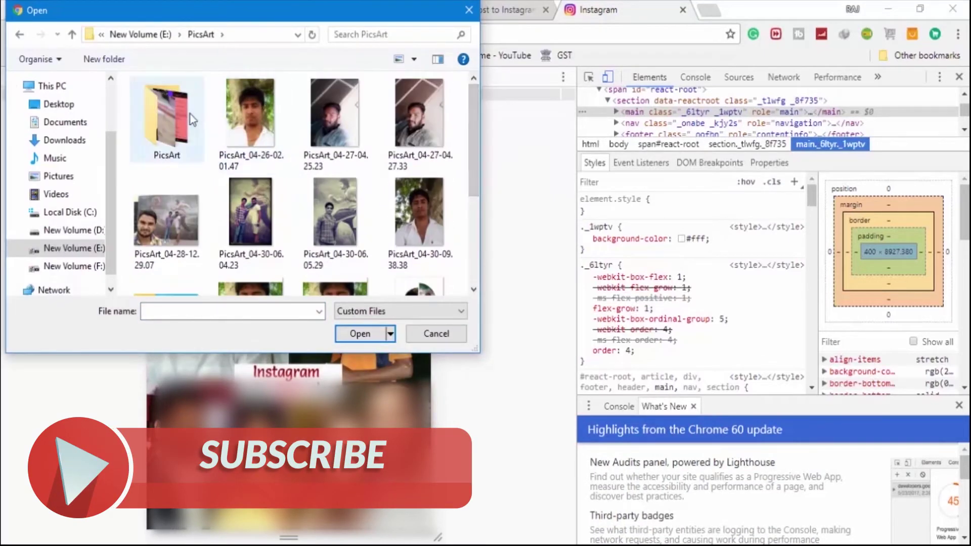
double_click(167, 114)
double_click(250, 122)
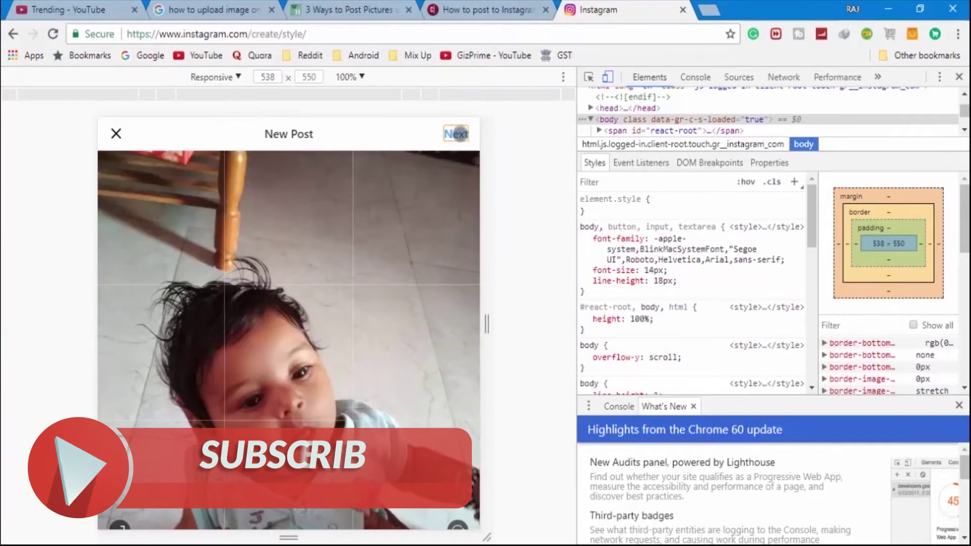
Step: Skip cropping and share the baby photo as a new raajshah2 post
click(458, 134)
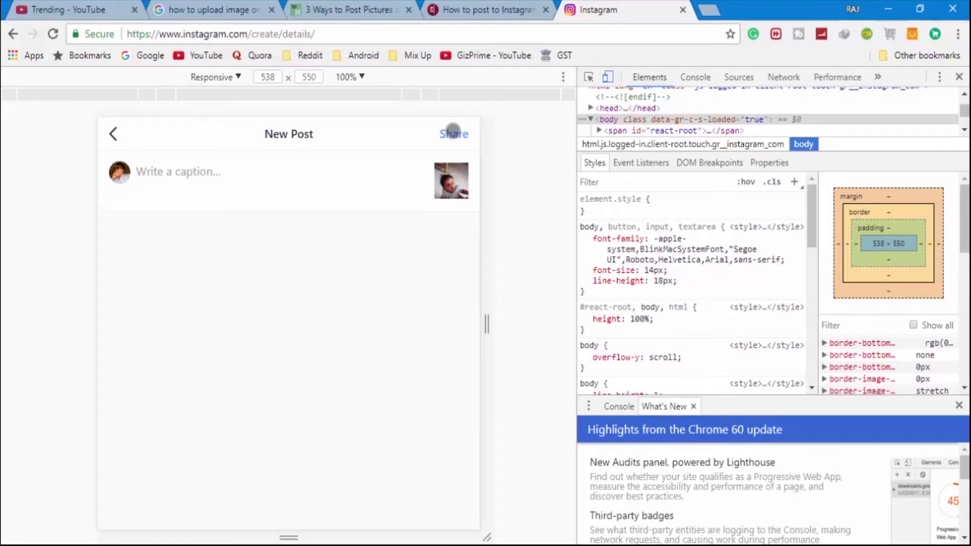
click(454, 133)
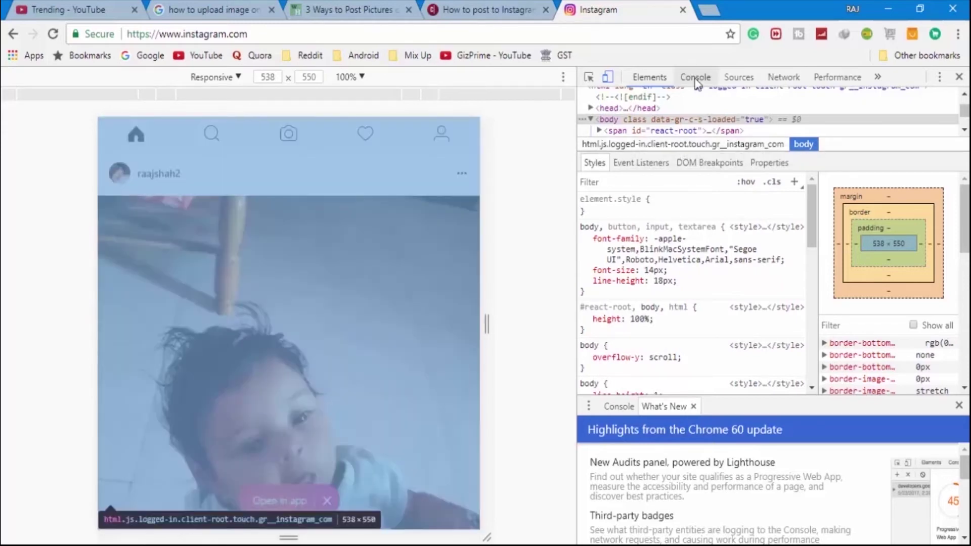
Step: Return Instagram to desktop layout and check the post on the raajshah2 profile
click(608, 78)
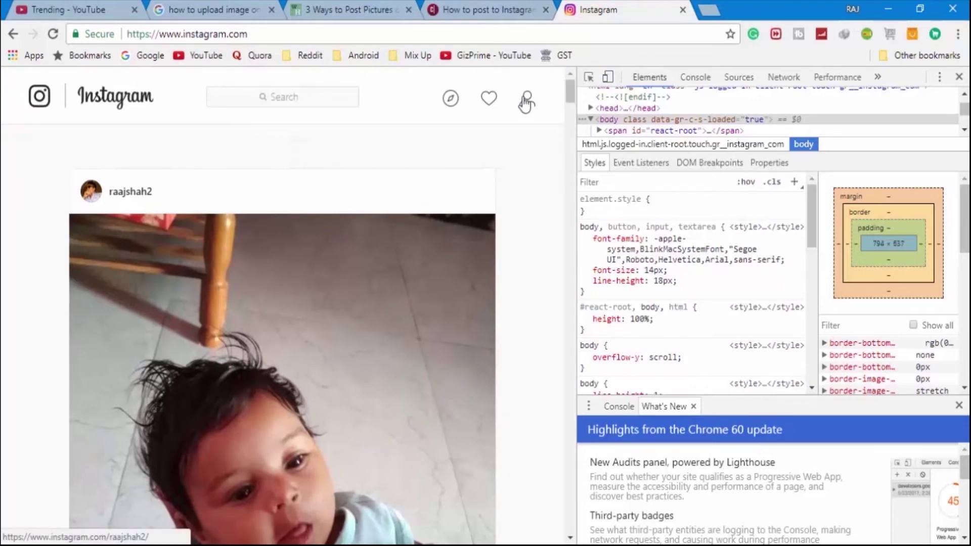
click(526, 102)
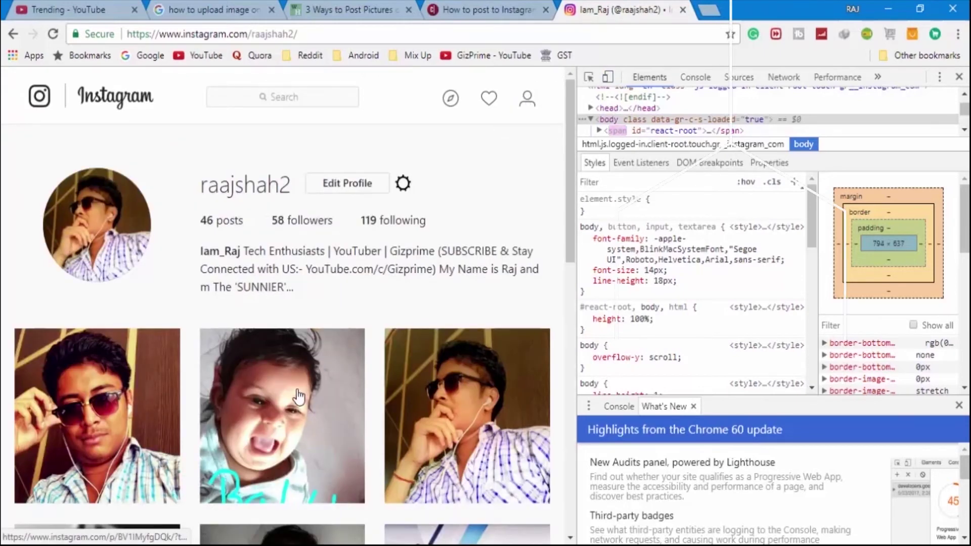